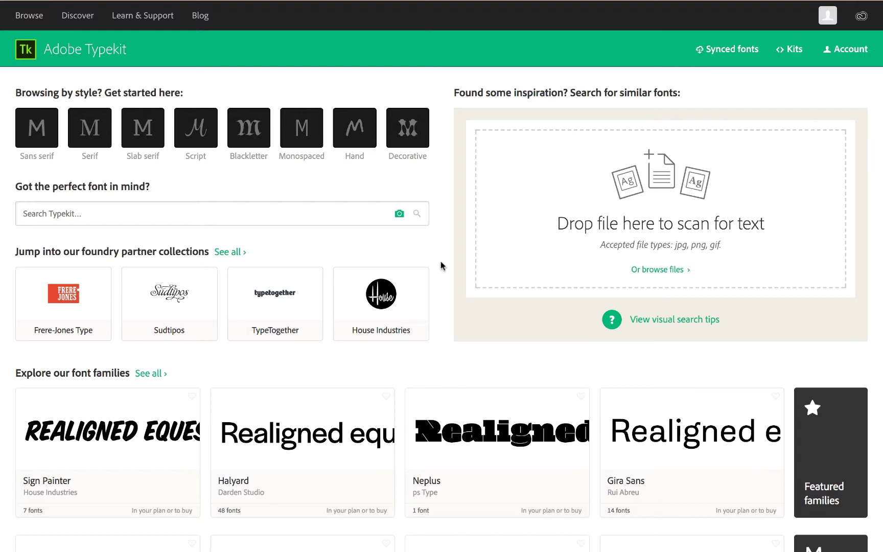
# Step: Search Typekit for 'sofia' and open the Sofia font family page
pyautogui.click(276, 211)
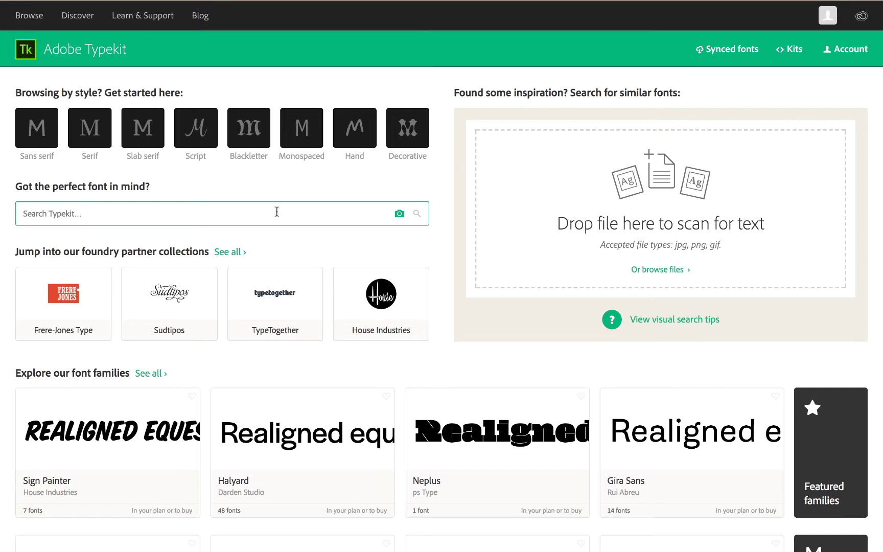
pyautogui.write('sofia')
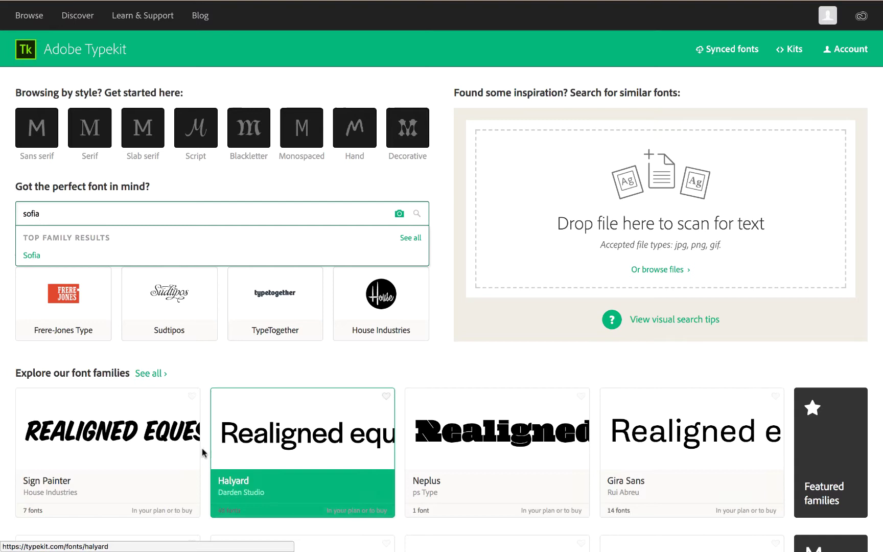
pyautogui.click(32, 259)
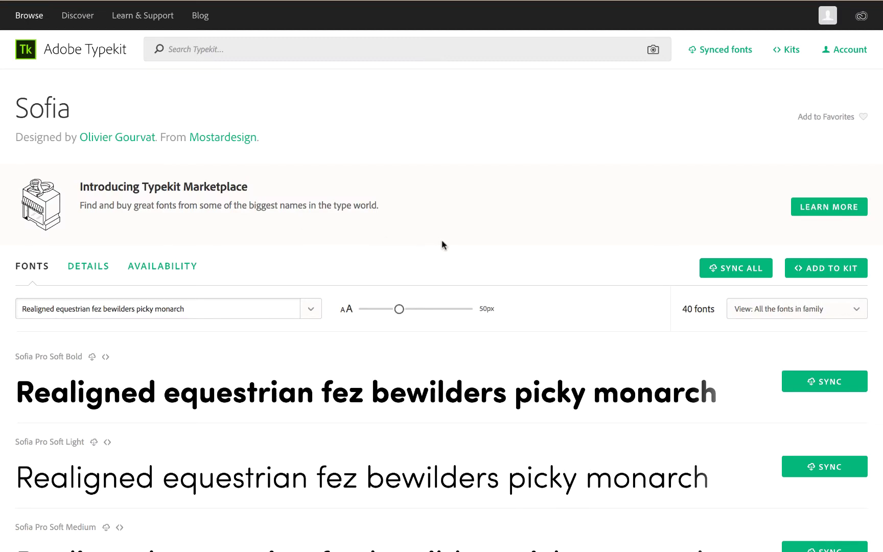
# Step: Create a new Sofia Pro Soft kit named 'Tutorial' for the domain oxygenapp.com
pyautogui.click(815, 269)
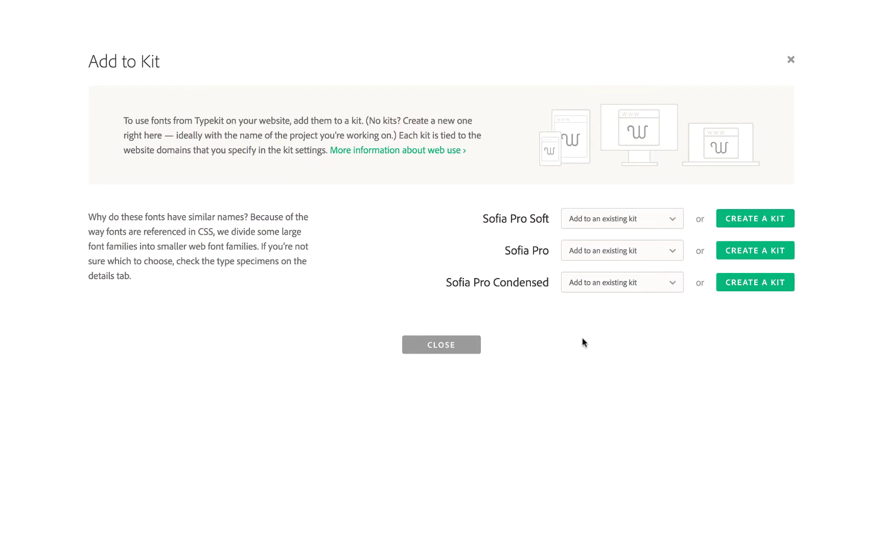
pyautogui.click(633, 219)
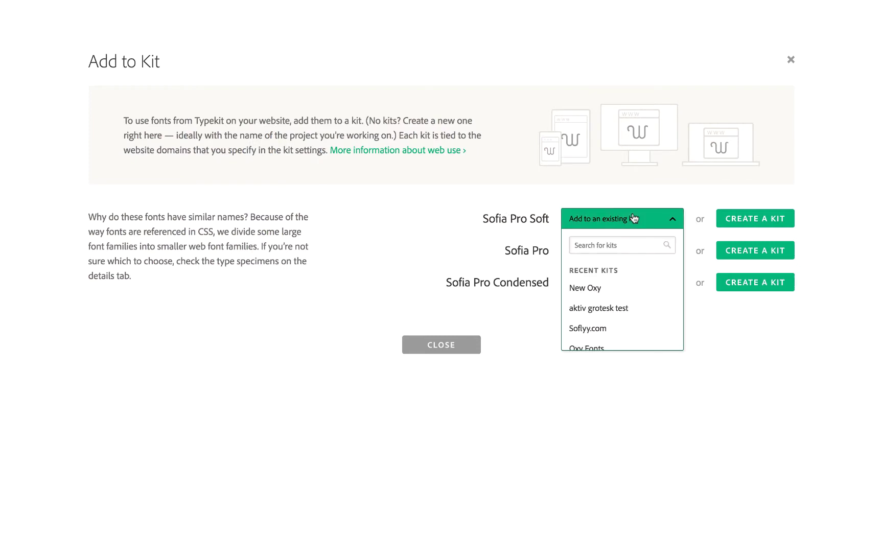
pyautogui.click(634, 219)
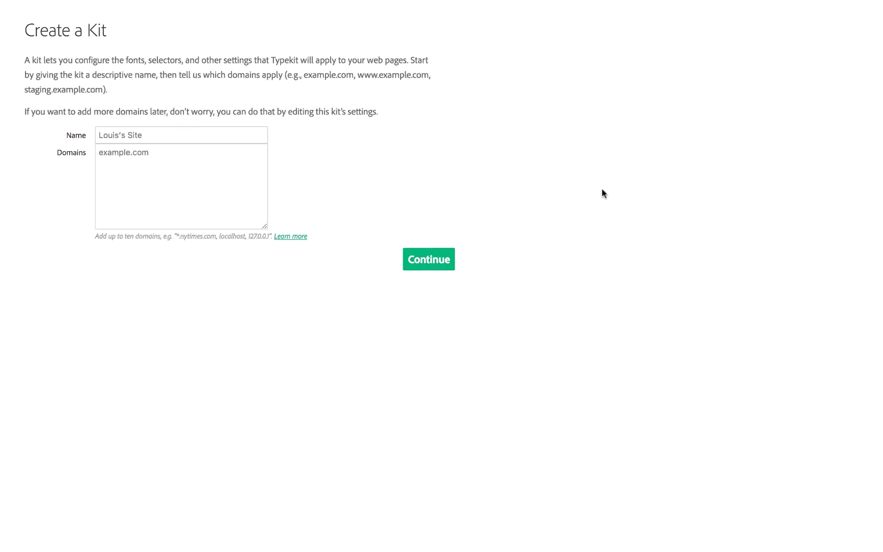
pyautogui.click(162, 135)
pyautogui.write('Tutorial')
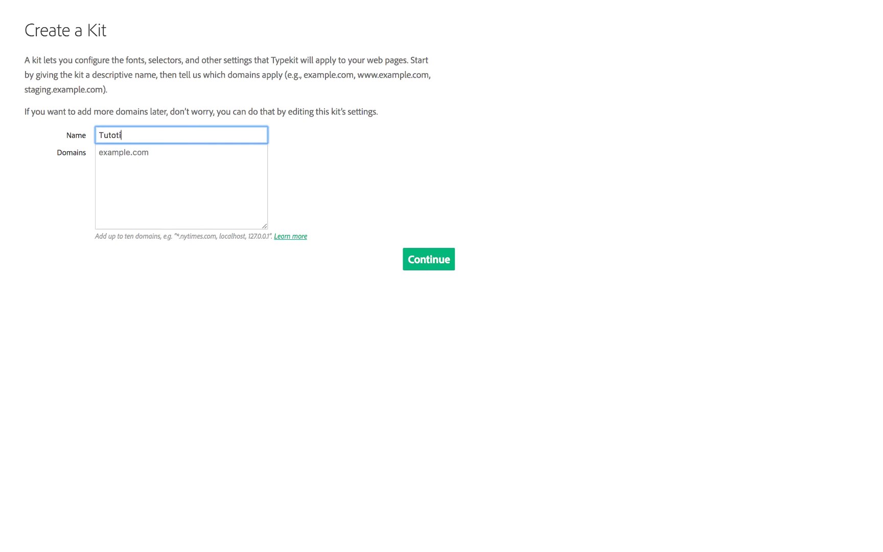
pyautogui.click(160, 170)
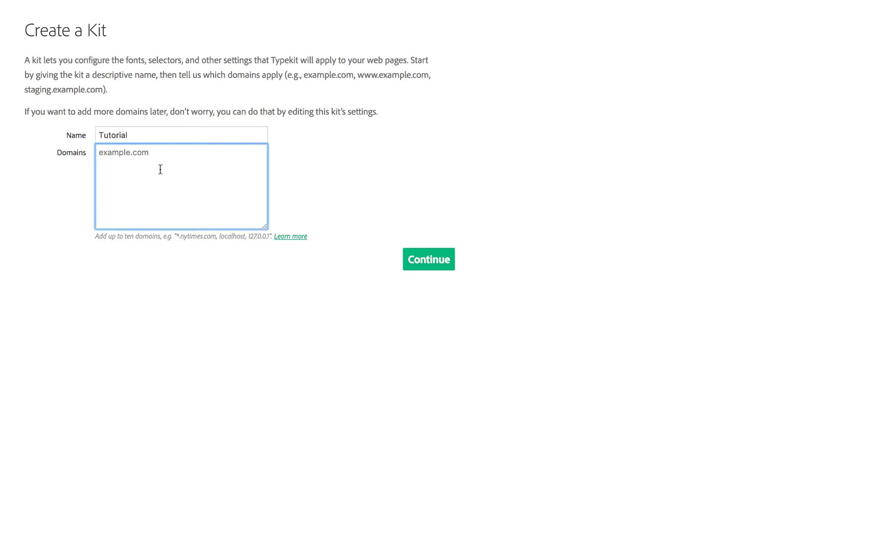
pyautogui.write('oxygenapp.com')
pyautogui.click(433, 254)
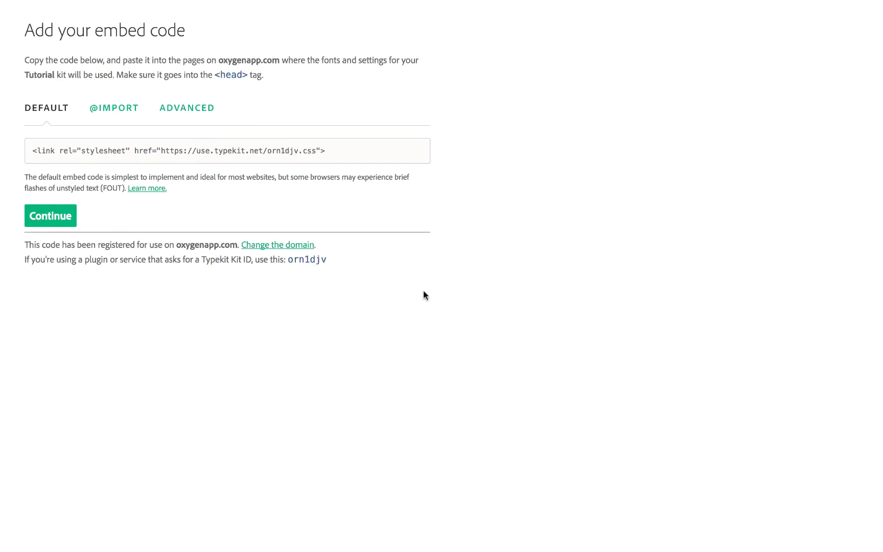
# Step: Publish the Tutorial kit with Sofia Pro Soft Regular, Italic, Bold and Bold Italic
pyautogui.click(71, 227)
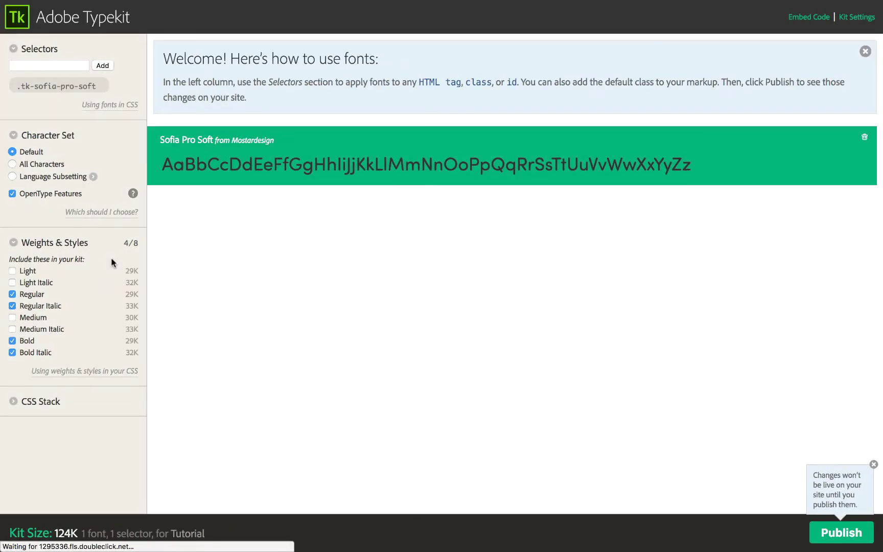
pyautogui.click(831, 534)
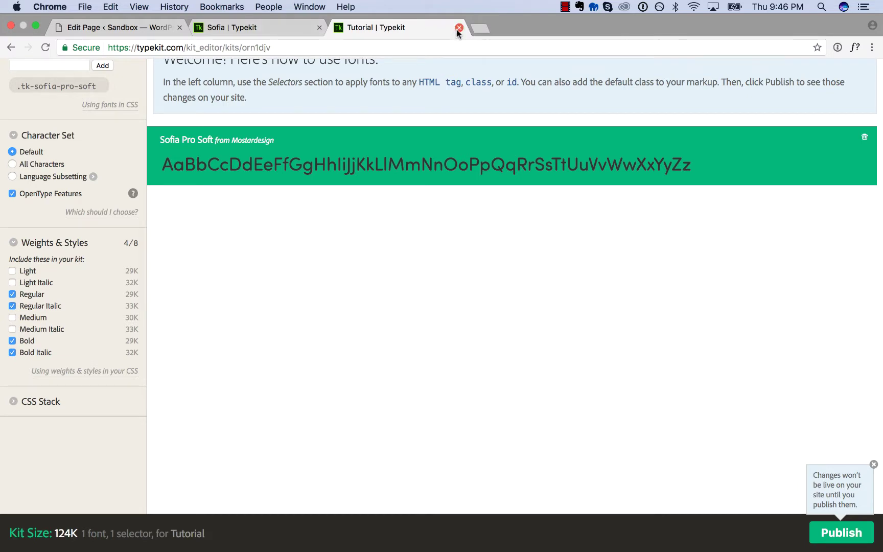
# Step: Go to the account's API tokens page and select the existing API token
pyautogui.click(456, 28)
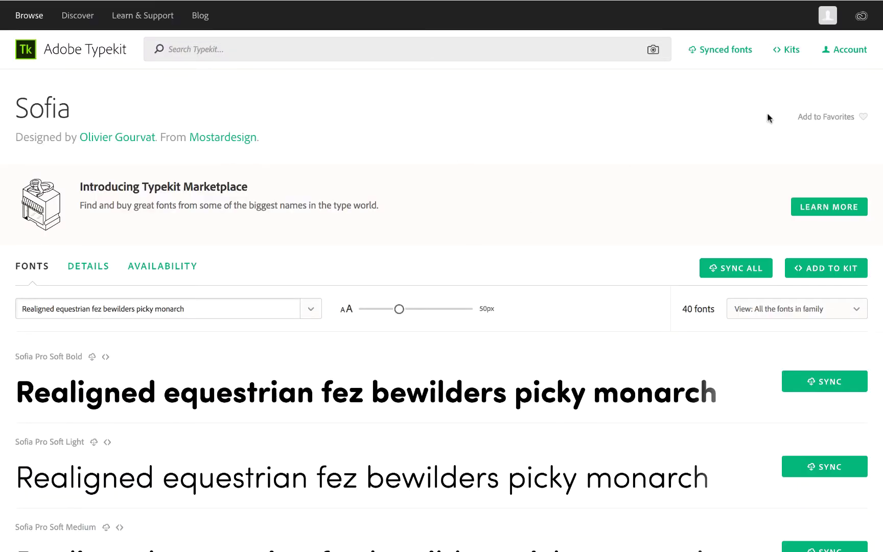
pyautogui.click(845, 51)
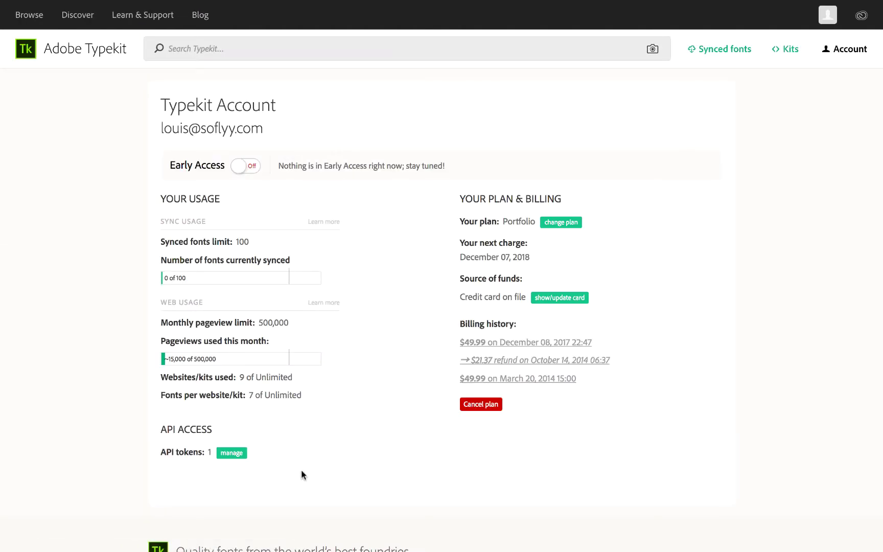
pyautogui.click(228, 454)
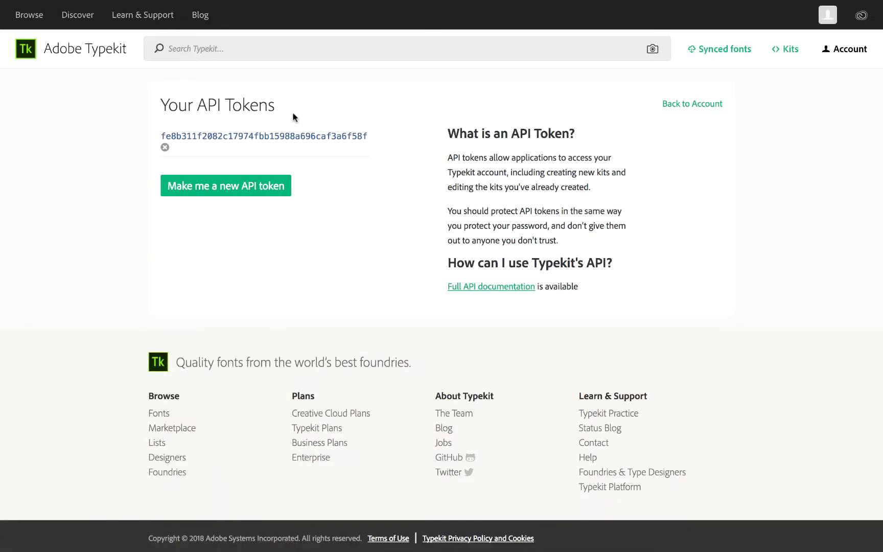
pyautogui.doubleClick(272, 136)
pyautogui.press('super+c')
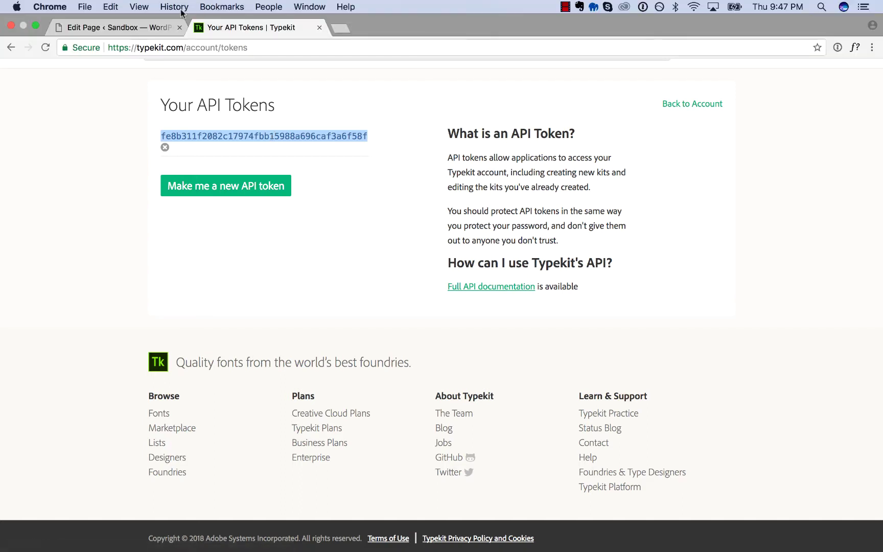
# Step: Paste the copied API token into Oxygen's Typekit settings and submit it
pyautogui.click(120, 27)
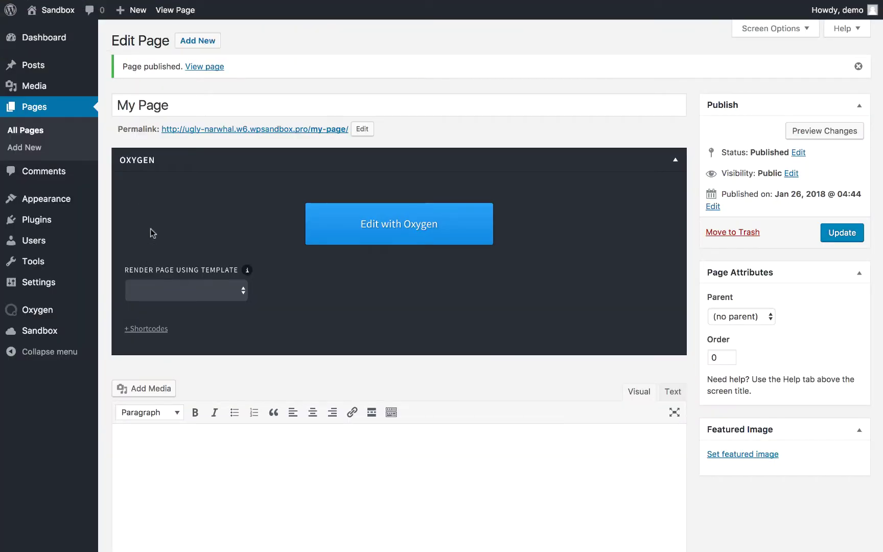
pyautogui.moveTo(56, 310)
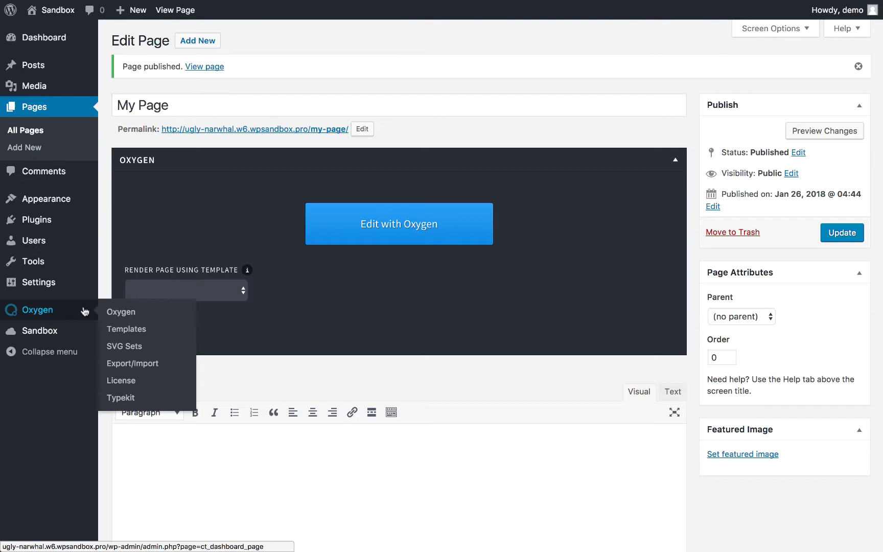
pyautogui.click(118, 396)
pyautogui.click(199, 84)
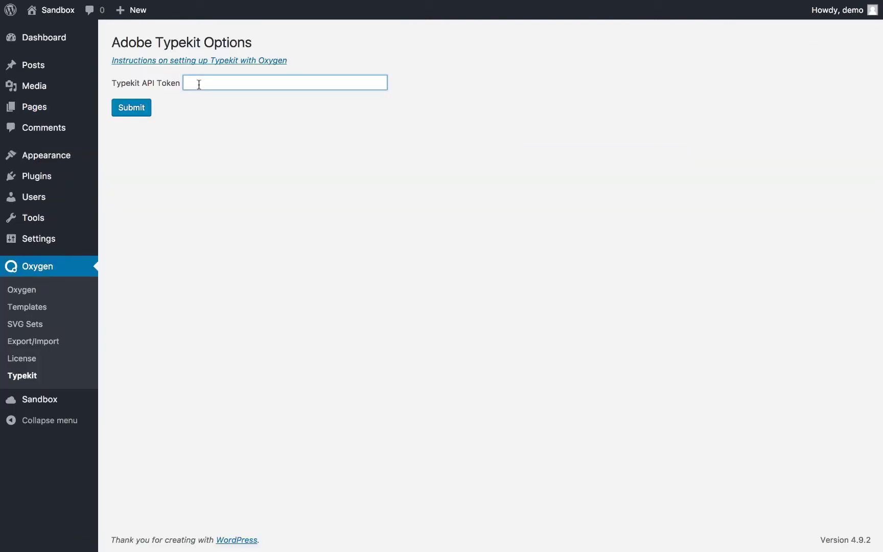
pyautogui.press('super+v')
pyautogui.click(136, 112)
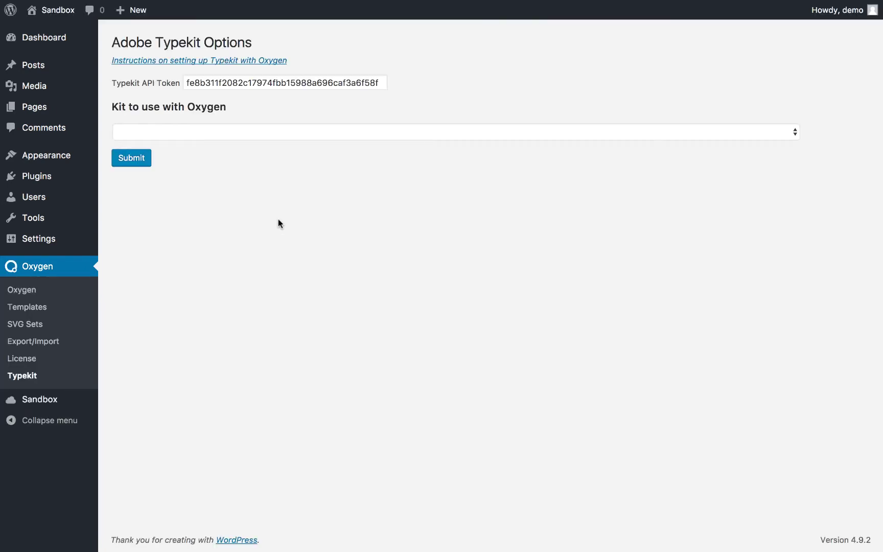
# Step: Choose the Tutorial kit as the kit to use with Oxygen and submit
pyautogui.click(305, 134)
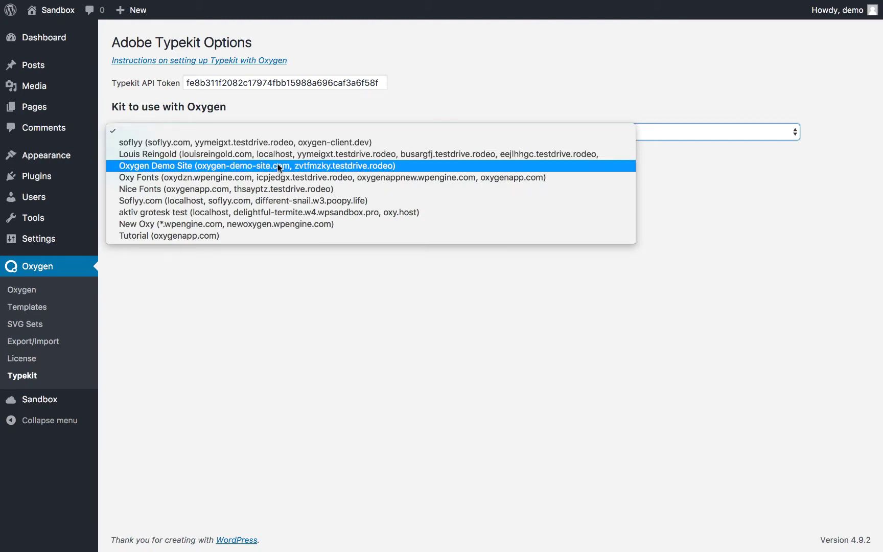
pyautogui.click(229, 236)
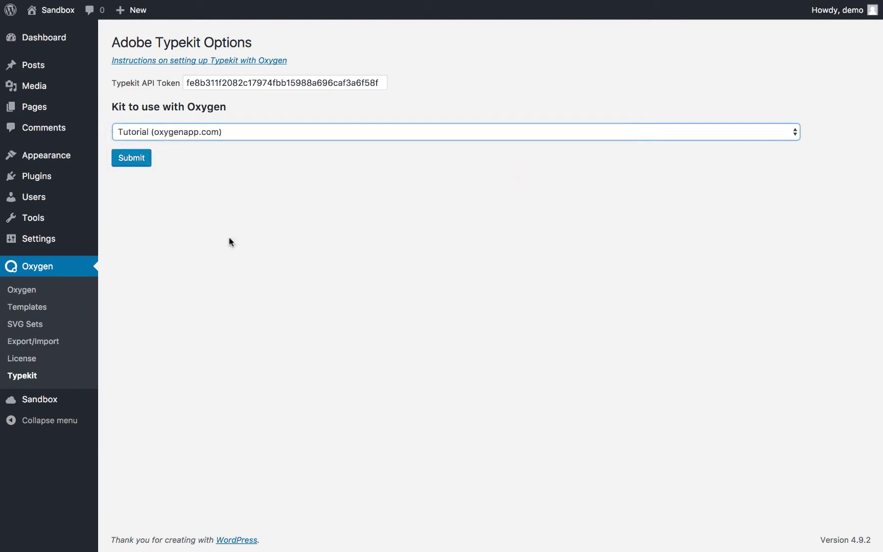
pyautogui.click(134, 159)
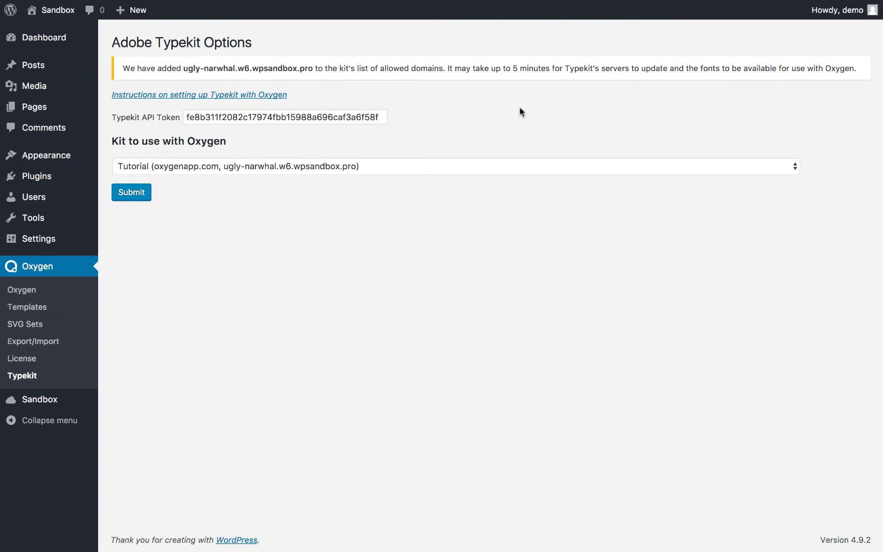
# Step: Open My Page from the Pages list in the Oxygen visual builder
pyautogui.click(36, 108)
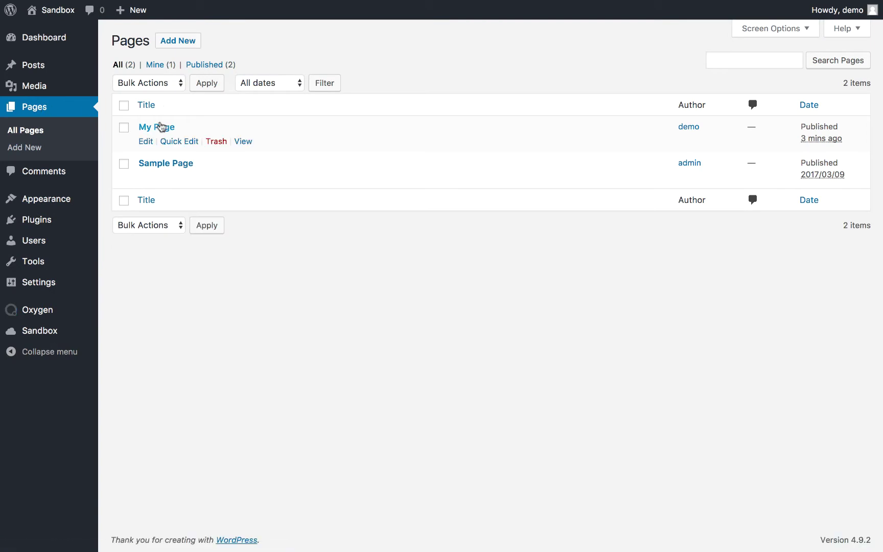
pyautogui.click(161, 127)
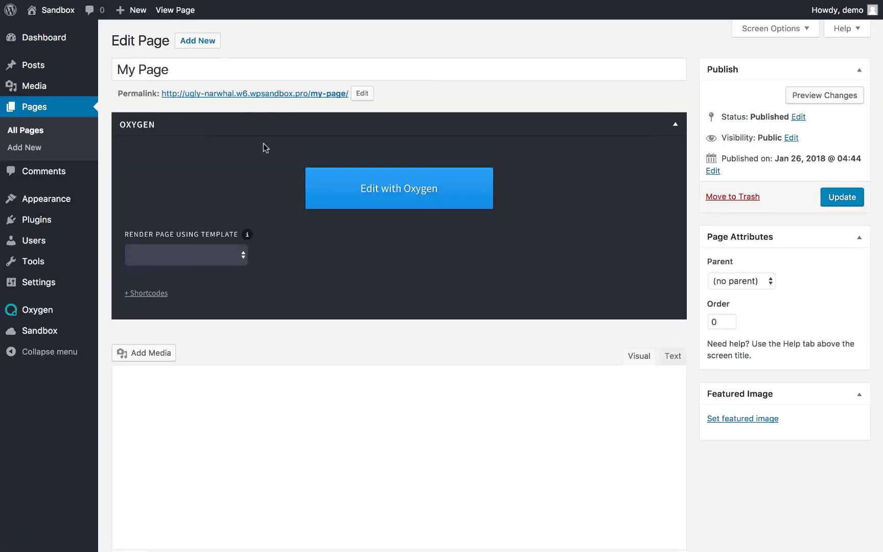
pyautogui.click(344, 183)
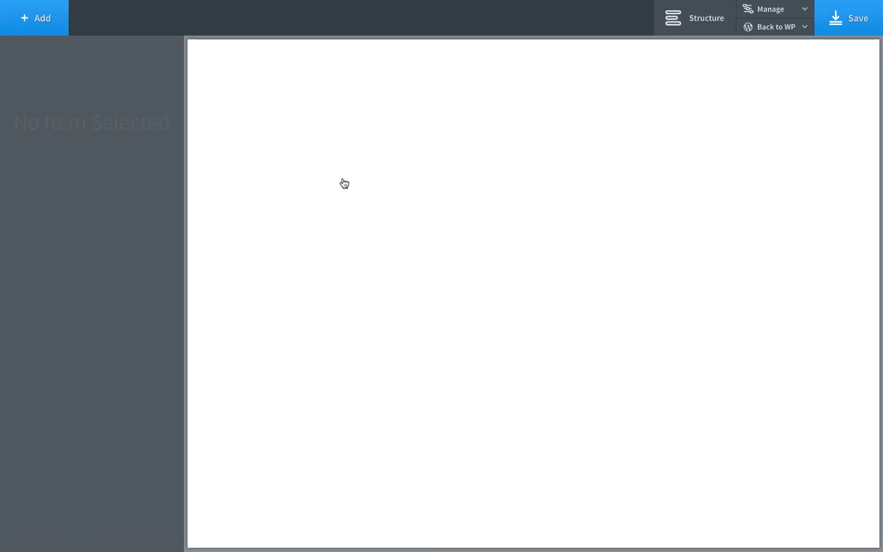
# Step: Add a section with a heading and a text block below it
pyautogui.click(45, 34)
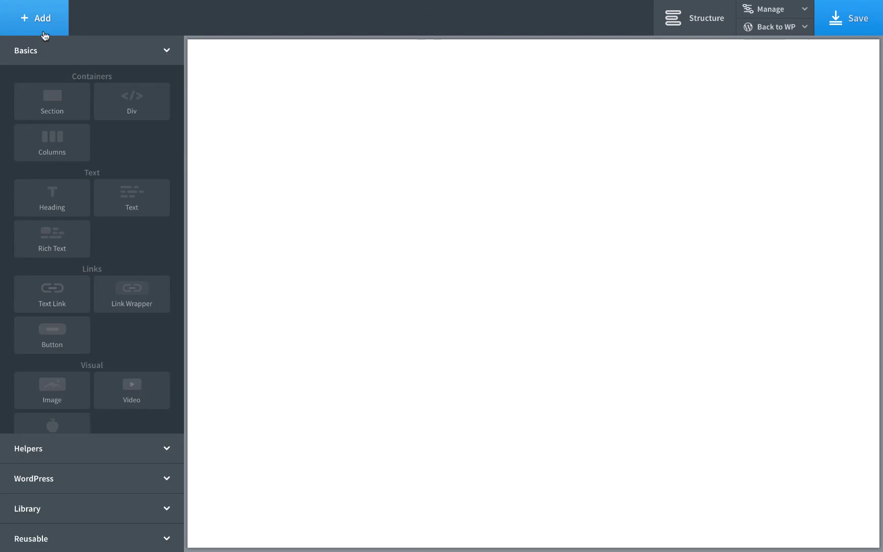
pyautogui.click(52, 101)
pyautogui.click(36, 18)
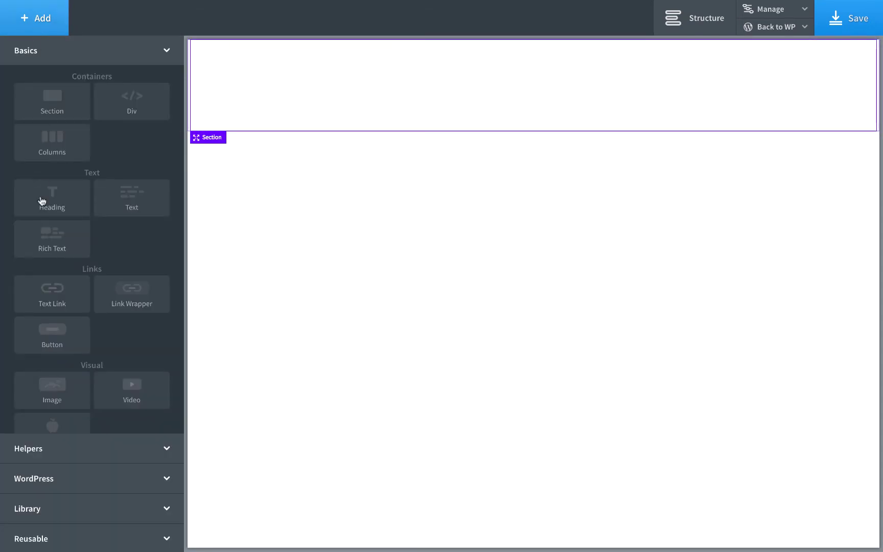
pyautogui.click(42, 200)
pyautogui.click(40, 27)
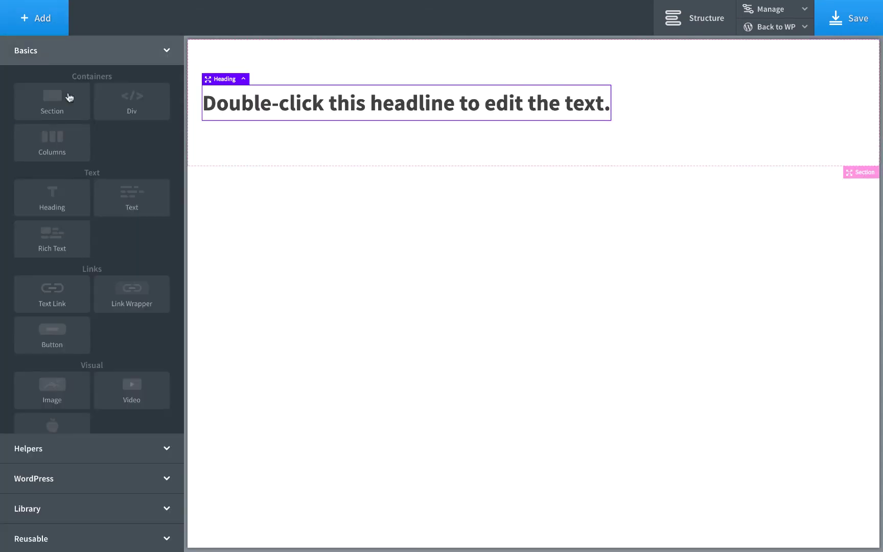
pyautogui.click(111, 206)
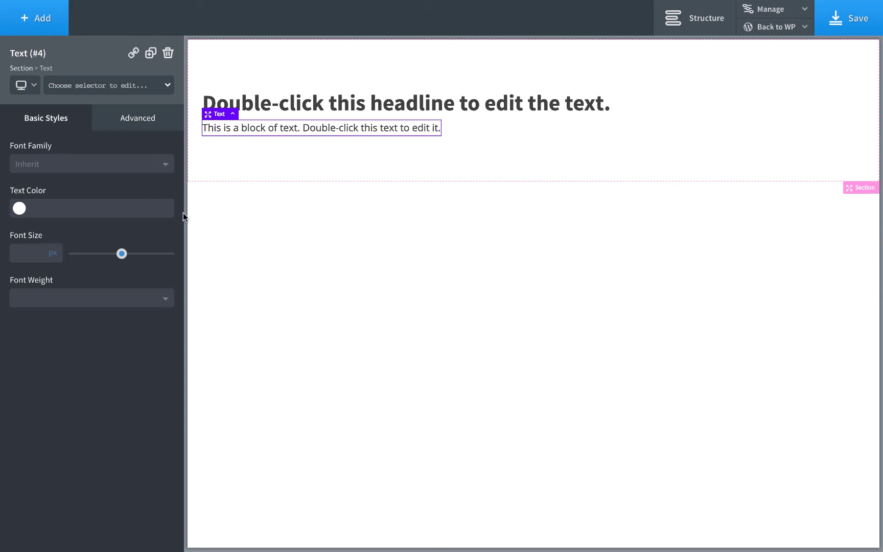
# Step: Set the text block and heading fonts to Sofia Pro Soft, with heading weight 400
pyautogui.click(122, 163)
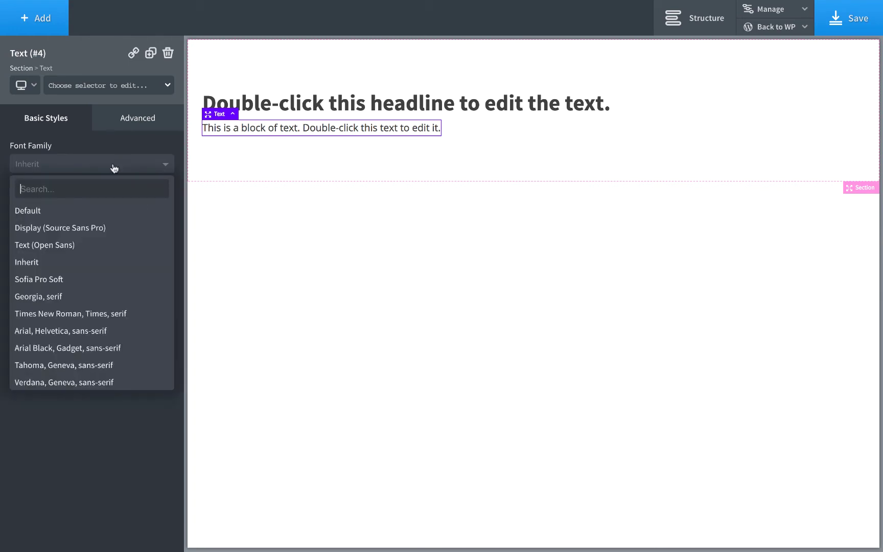
pyautogui.click(65, 280)
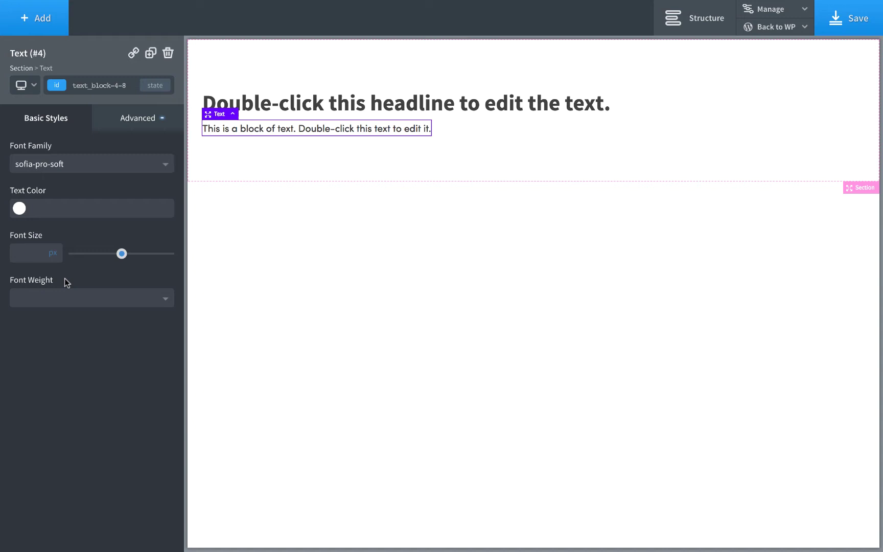
pyautogui.click(281, 115)
pyautogui.click(102, 166)
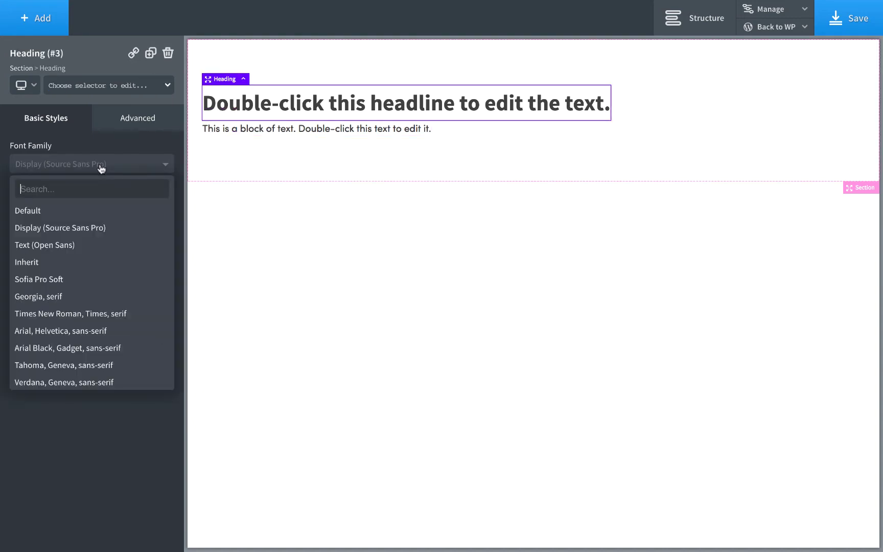
pyautogui.click(58, 279)
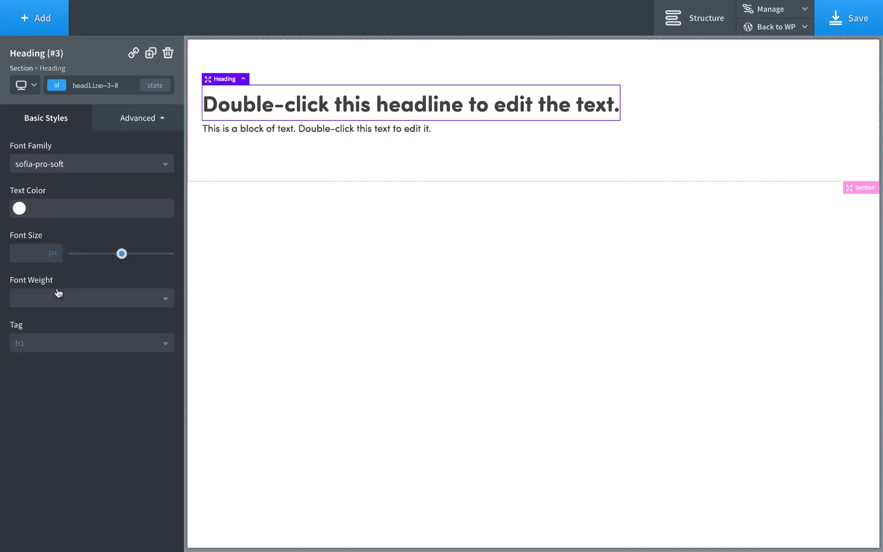
pyautogui.click(59, 293)
pyautogui.click(41, 383)
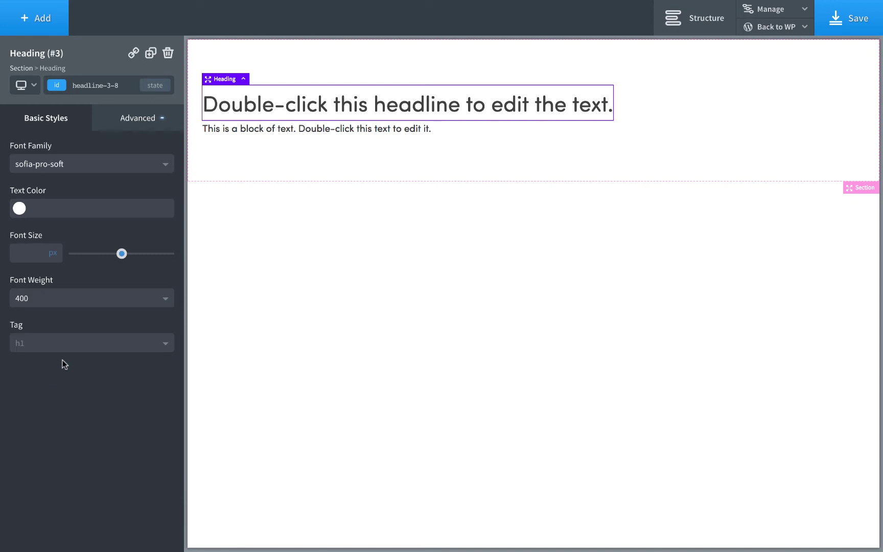
pyautogui.click(694, 125)
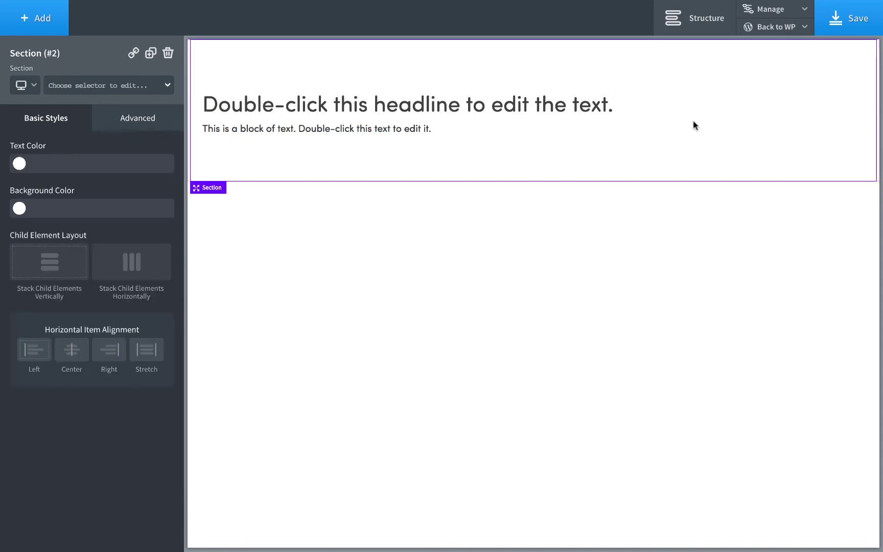
pyautogui.click(457, 96)
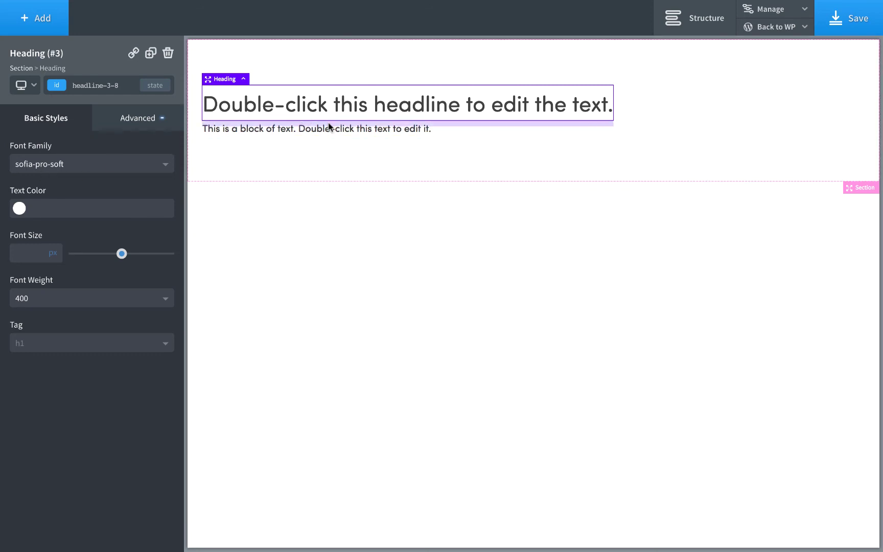
# Step: In Settings > Global Styles > Fonts, set Display font and Text font to Sofia Pro Soft
pyautogui.click(780, 15)
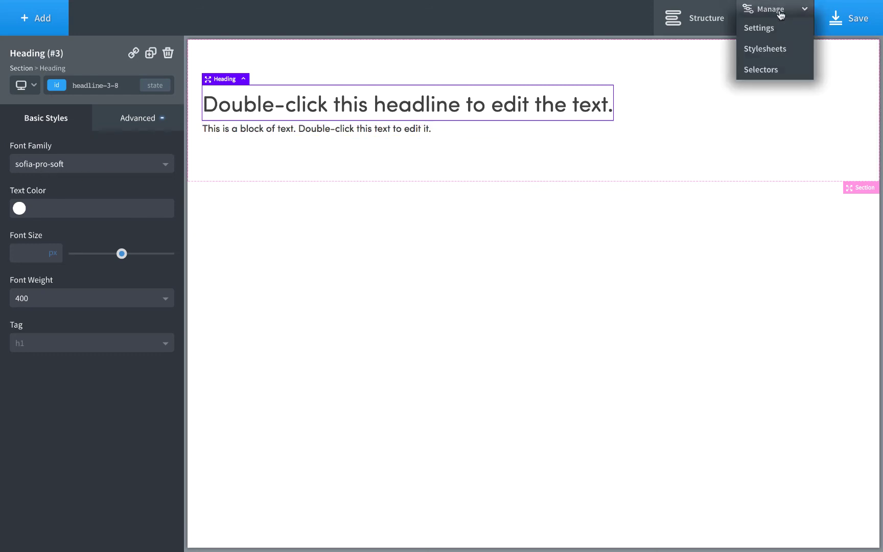
pyautogui.click(771, 29)
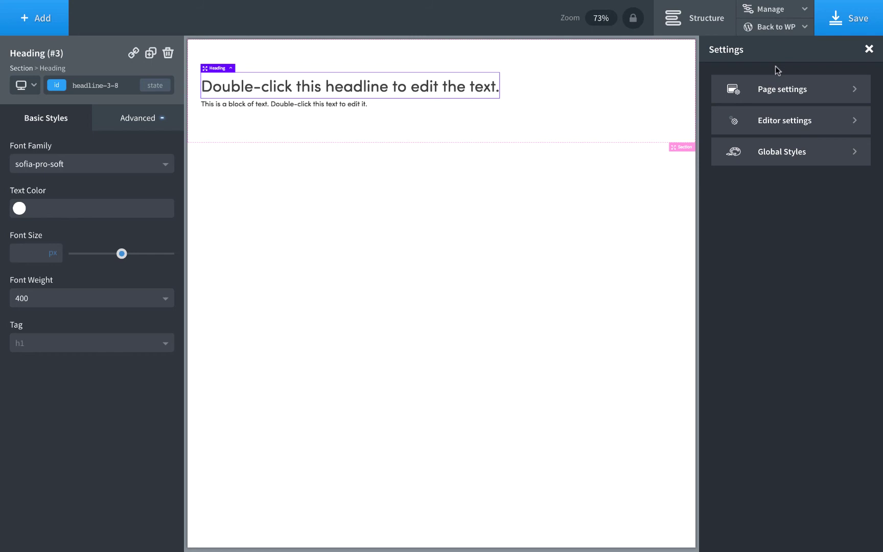
pyautogui.click(779, 152)
pyautogui.click(779, 119)
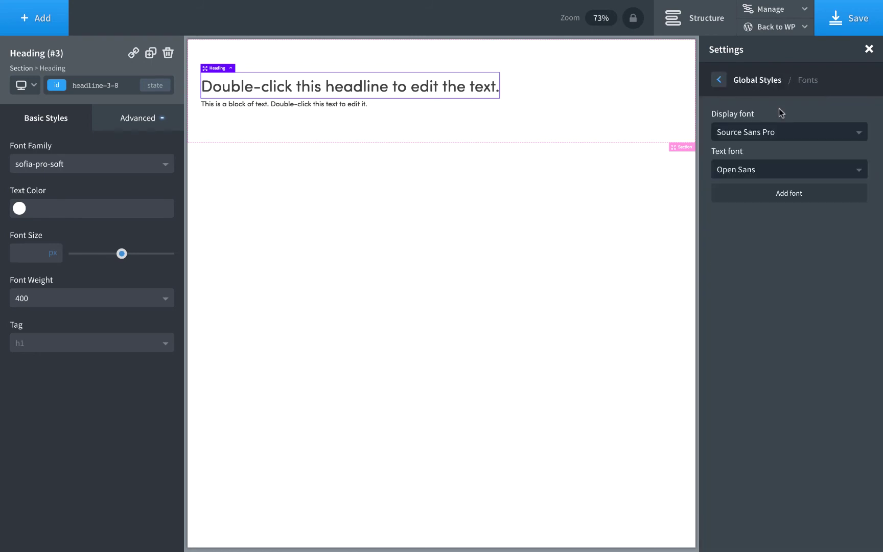
pyautogui.click(774, 132)
pyautogui.click(753, 179)
pyautogui.click(754, 180)
pyautogui.click(755, 211)
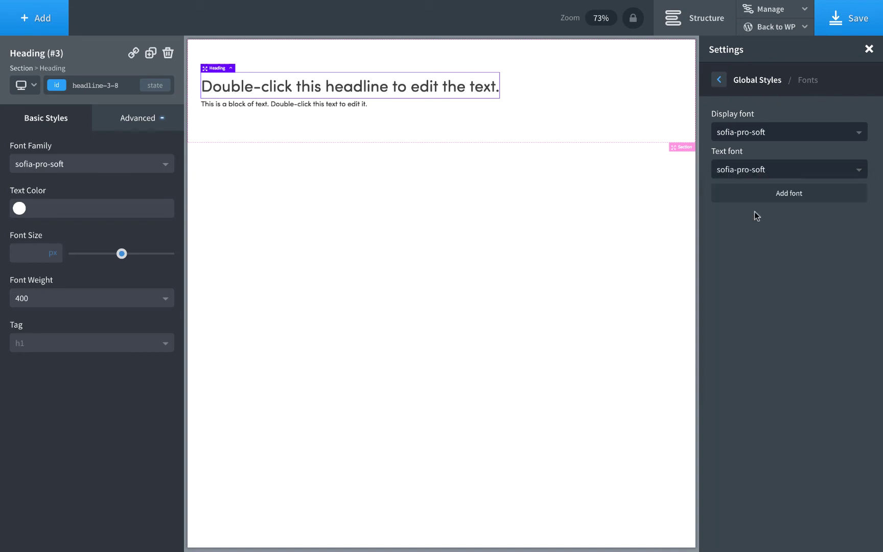